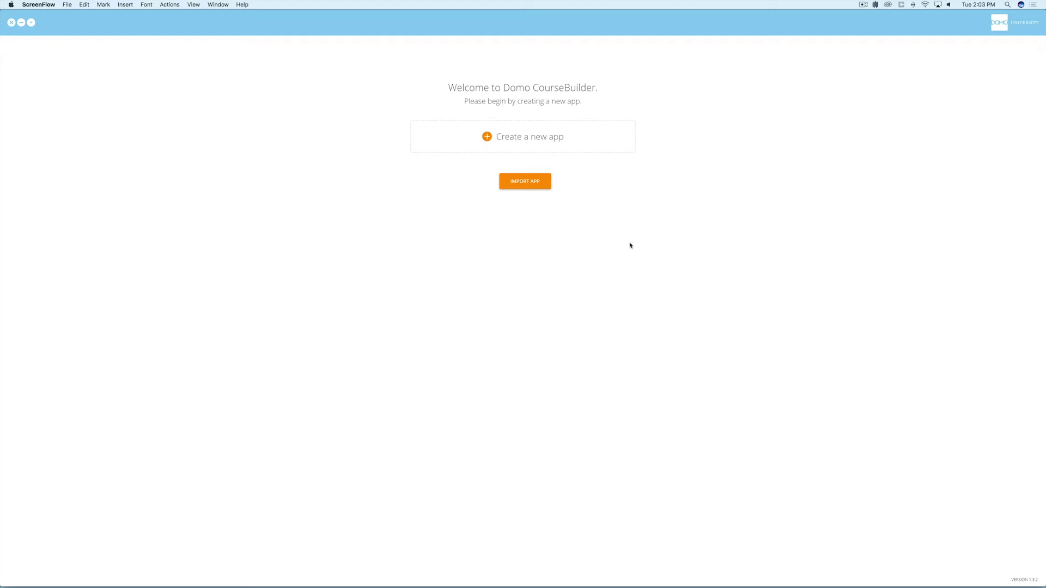
Create a new app named 'My Training App'.
{"action": "left_click", "coordinate": [525, 140]}
{"action": "type", "text": "My Training App"}
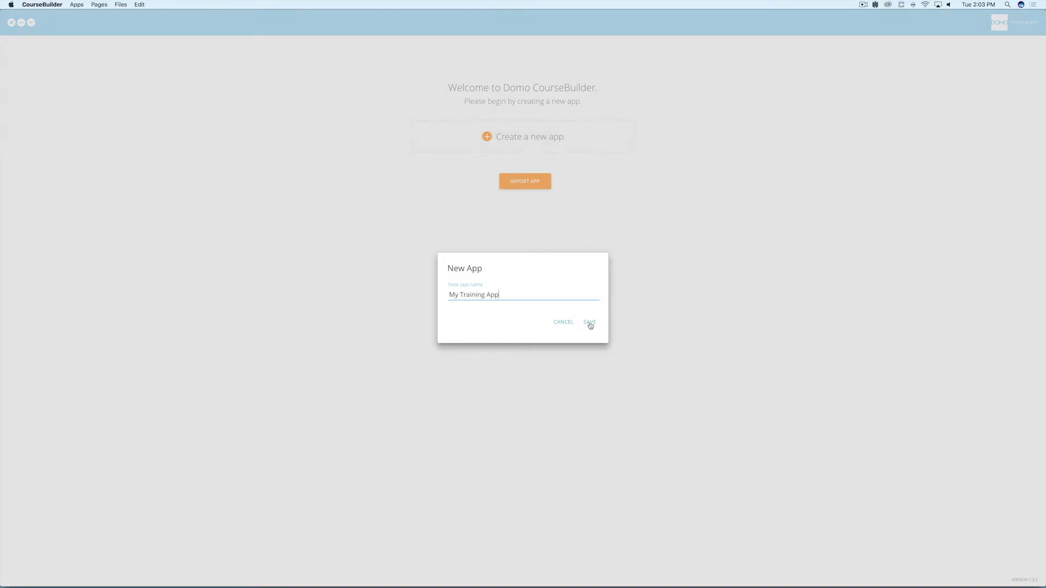
{"action": "left_click", "coordinate": [589, 324]}
Add a first page named 'Introduction' using the Introduction Page template.
{"action": "type", "text": "Introduction"}
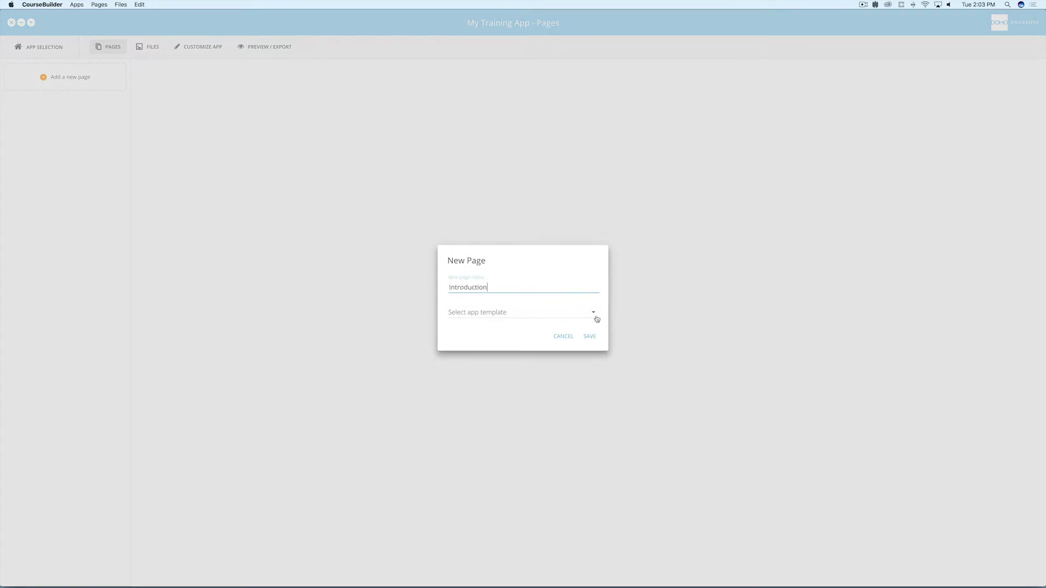
{"action": "left_click", "coordinate": [594, 316]}
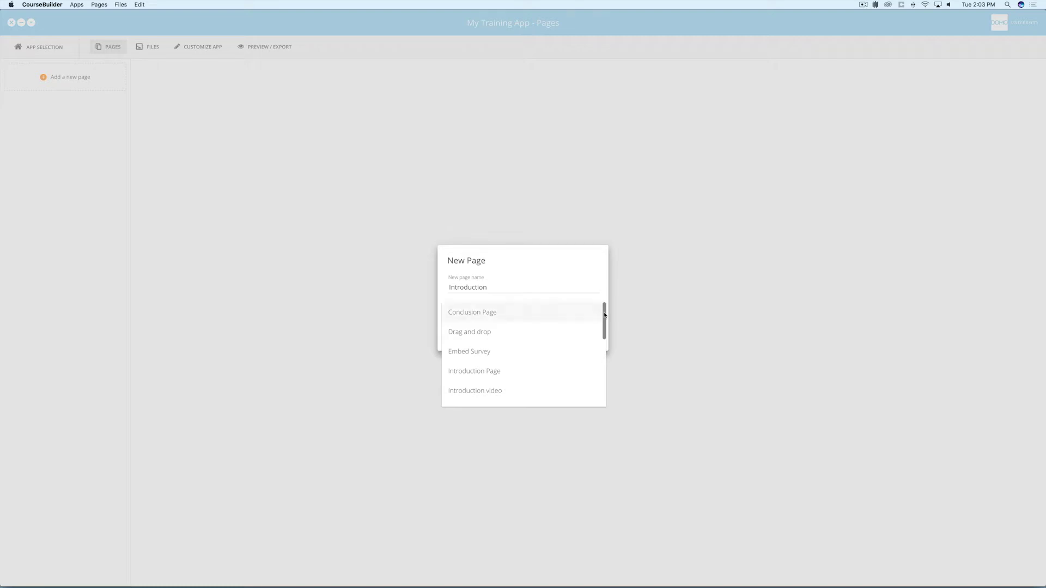
{"action": "scroll", "coordinate": [602, 322], "scroll_direction": "down", "scroll_amount": 2}
{"action": "left_click_drag", "start_coordinate": [605, 329], "coordinate": [602, 327]}
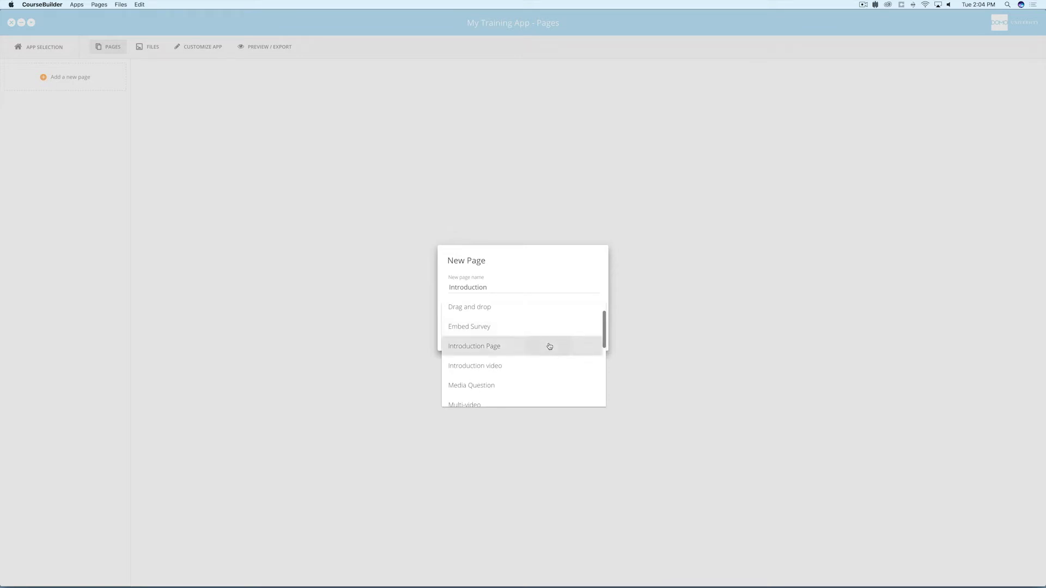
{"action": "left_click", "coordinate": [549, 346]}
{"action": "left_click", "coordinate": [590, 337]}
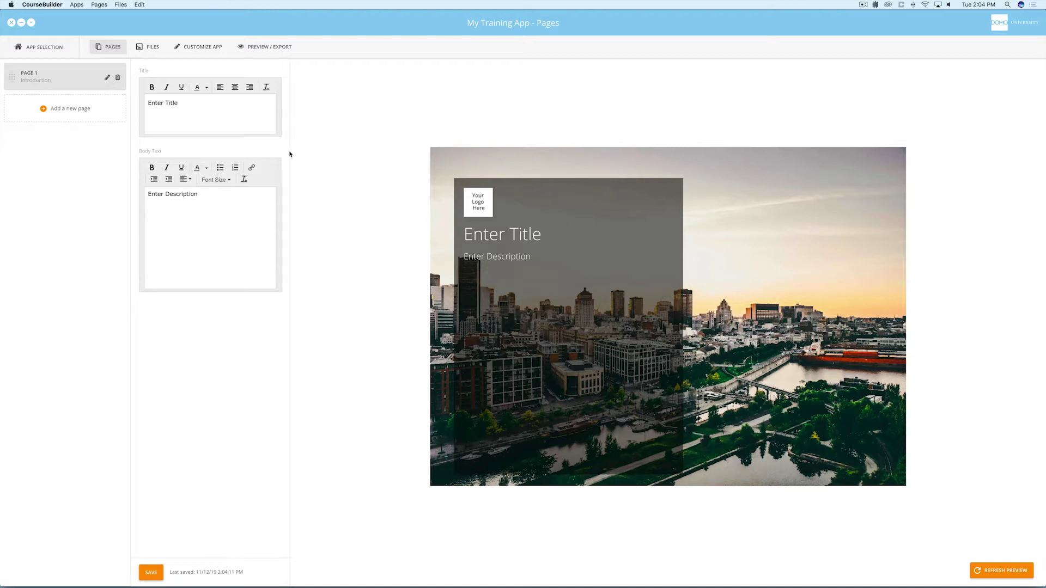
Replace the placeholder title with 'Introduction' and the body text with 'Body text'.
{"action": "triple_click", "coordinate": [178, 102]}
{"action": "type", "text": "Introduction"}
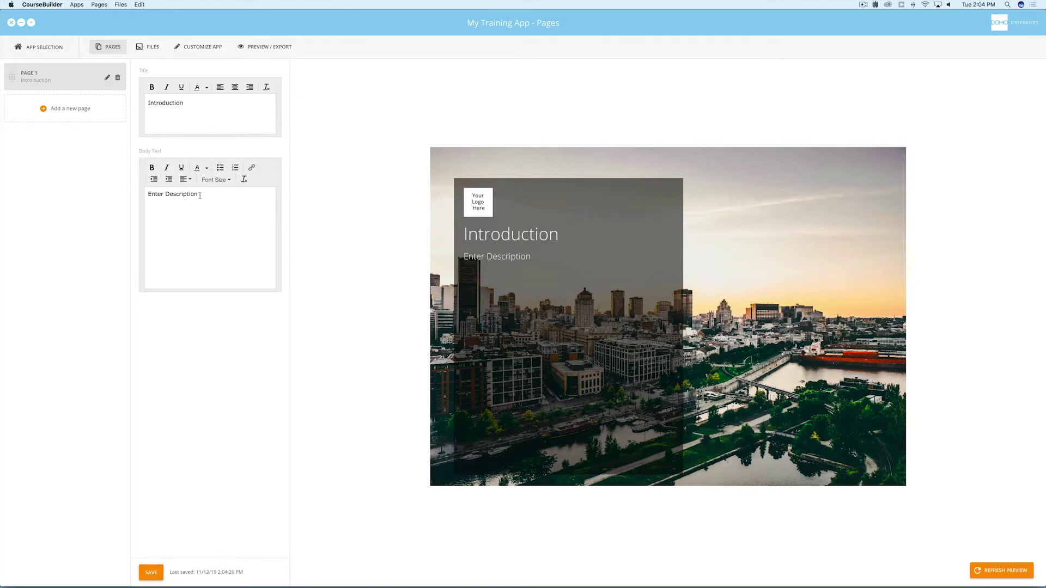
{"action": "triple_click", "coordinate": [200, 195]}
{"action": "type", "text": "Body text"}
Import the dark- and light-background domou-logo image files into the app's files.
{"action": "left_click", "coordinate": [219, 48]}
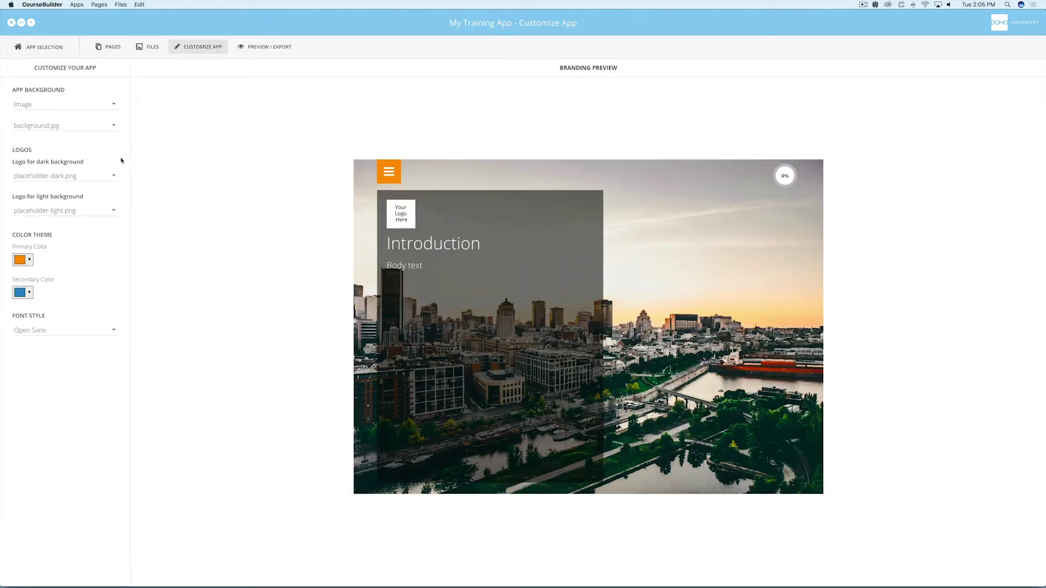
{"action": "left_click", "coordinate": [151, 49]}
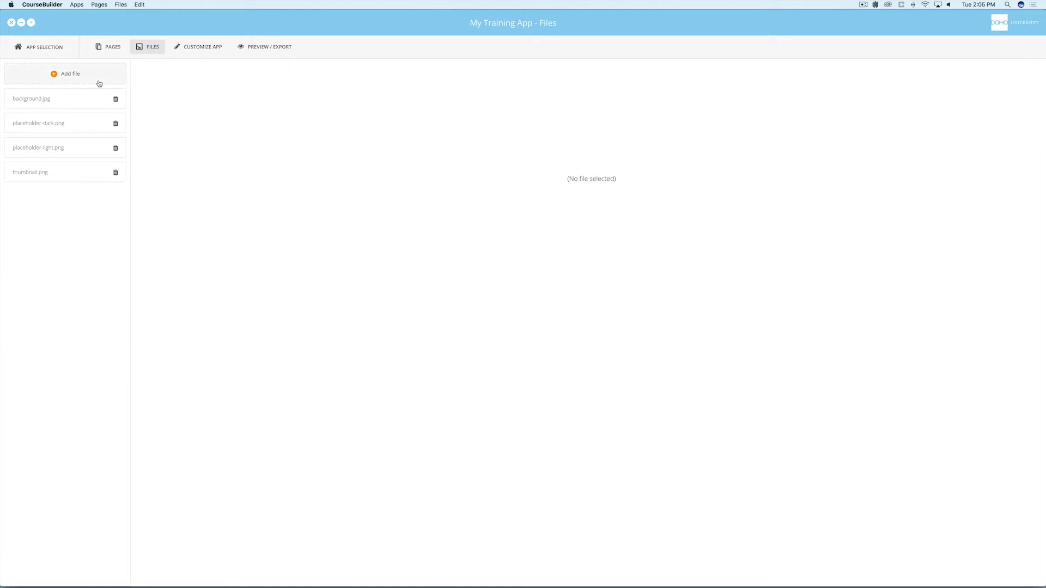
{"action": "left_click", "coordinate": [99, 81]}
{"action": "left_click", "coordinate": [461, 155]}
{"action": "left_click", "coordinate": [467, 163], "text": "shift"}
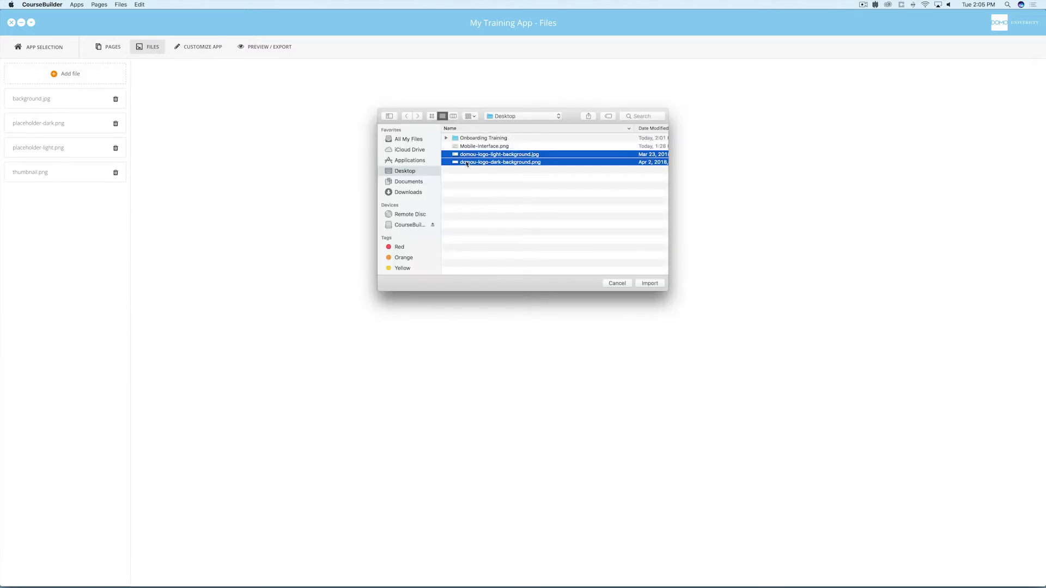
{"action": "left_click", "coordinate": [649, 283]}
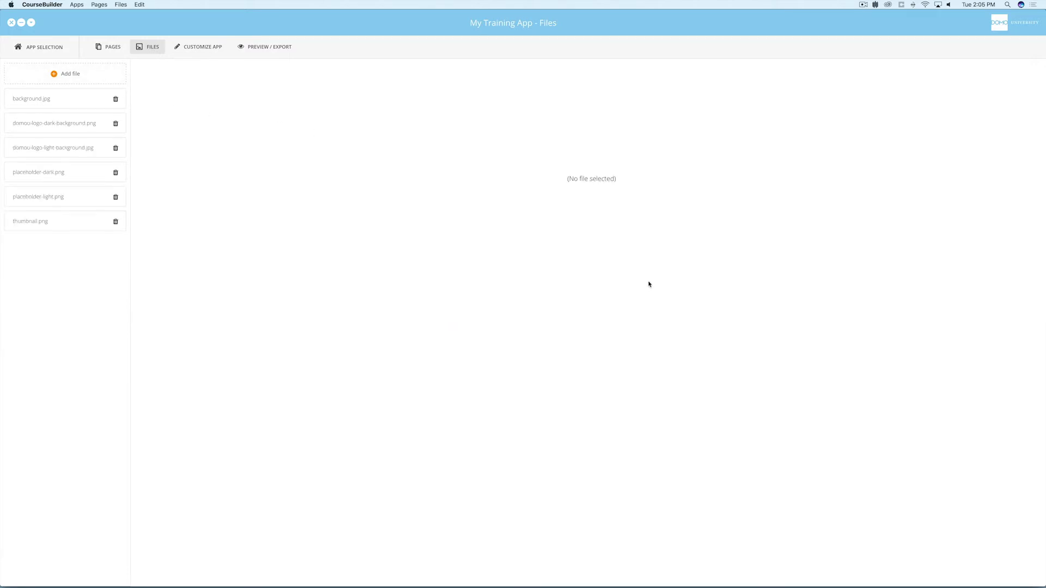
Set domou-logo-dark-background.png and domou-logo-light-background.jpg as the dark and light logos, keeping an Image background.
{"action": "left_click", "coordinate": [206, 48]}
{"action": "left_click", "coordinate": [113, 175]}
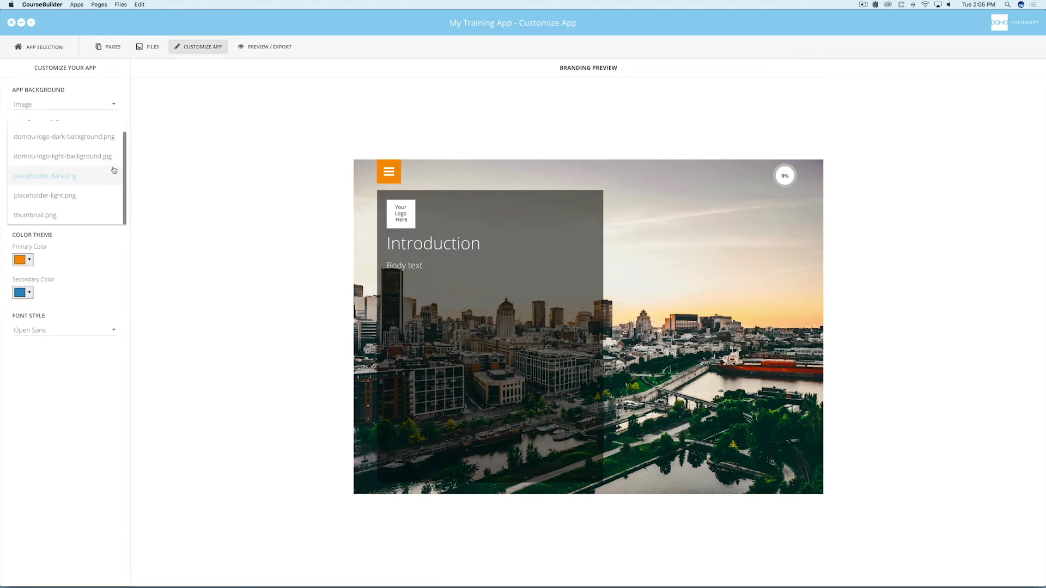
{"action": "left_click", "coordinate": [109, 137]}
{"action": "left_click", "coordinate": [109, 210]}
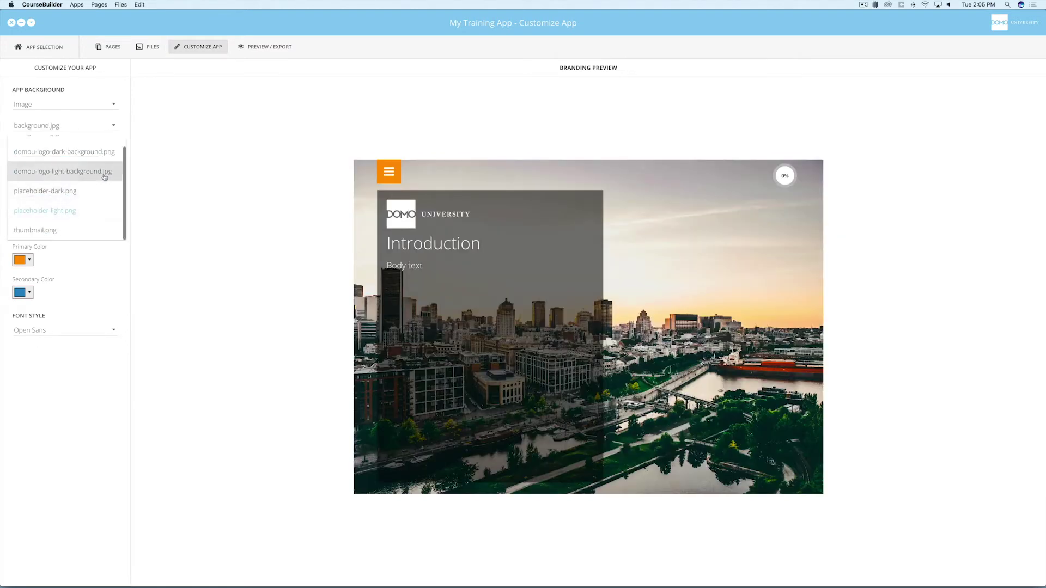
{"action": "left_click", "coordinate": [106, 171]}
{"action": "left_click", "coordinate": [115, 106]}
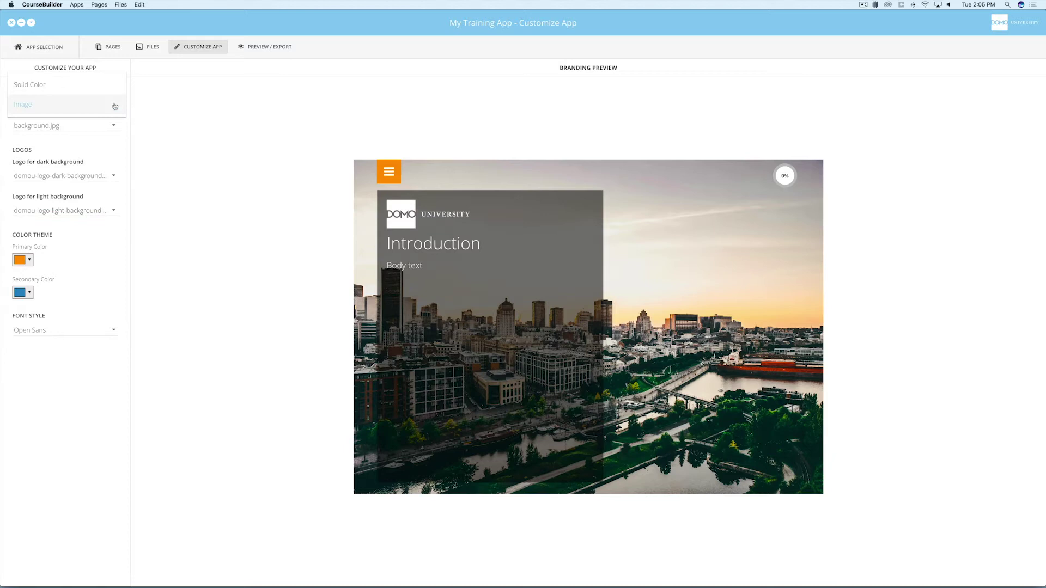
{"action": "left_click", "coordinate": [115, 106]}
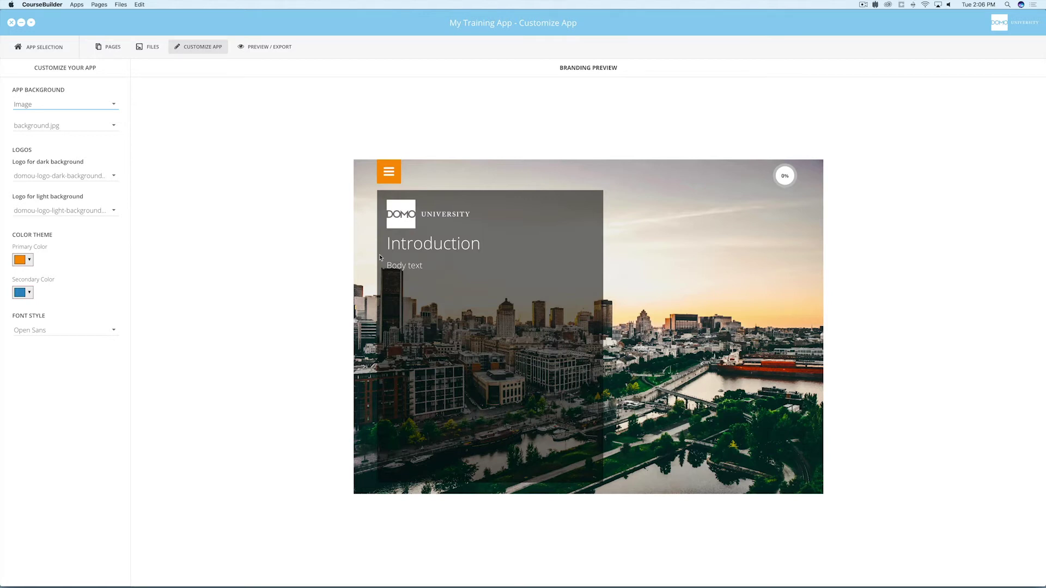
Add a page named 'Video' using the Introduction video template.
{"action": "left_click", "coordinate": [108, 50]}
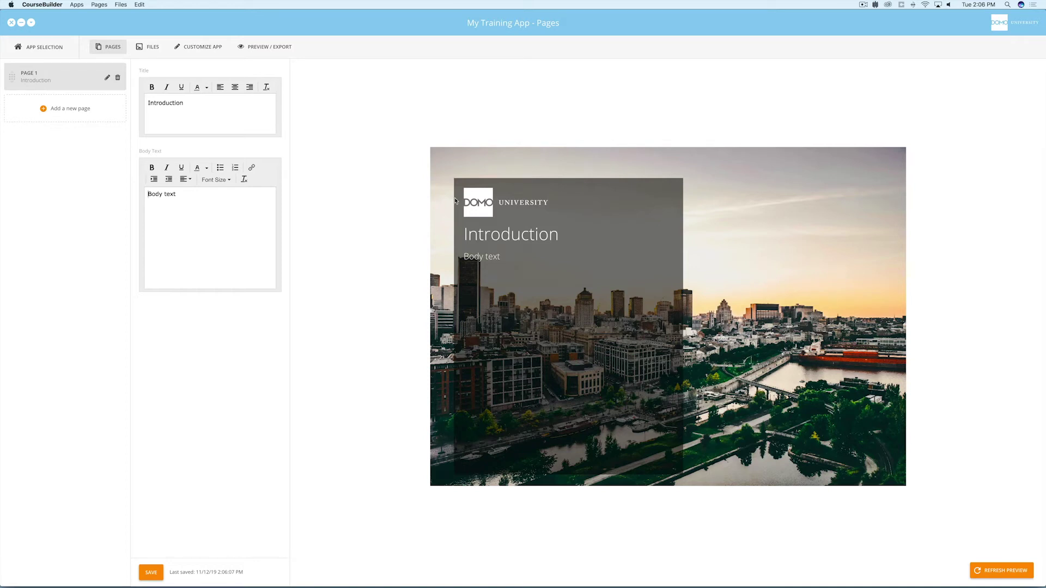
{"action": "left_click", "coordinate": [88, 115]}
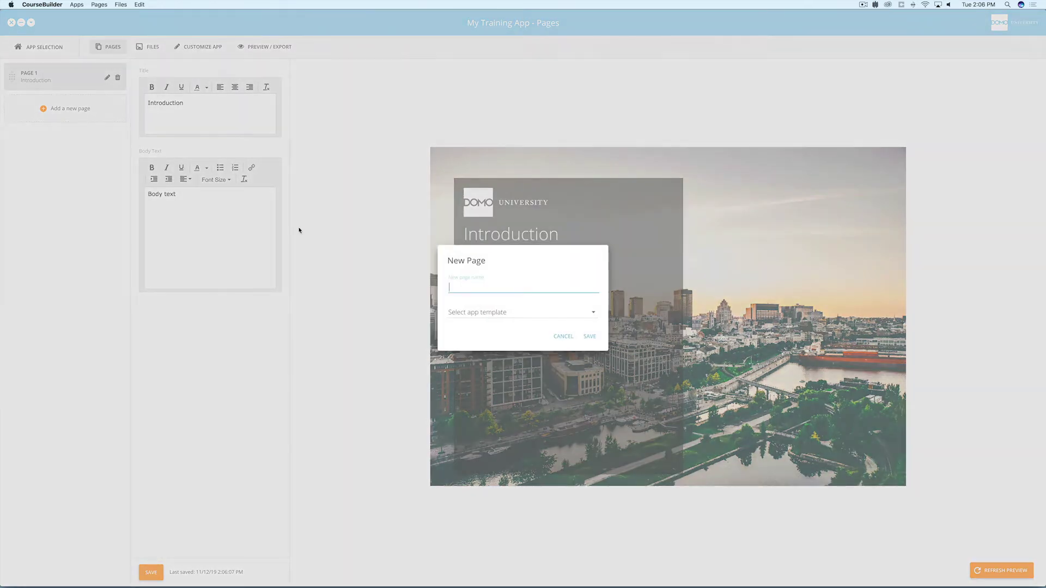
{"action": "type", "text": "Video"}
{"action": "left_click", "coordinate": [591, 312]}
{"action": "left_click", "coordinate": [554, 388]}
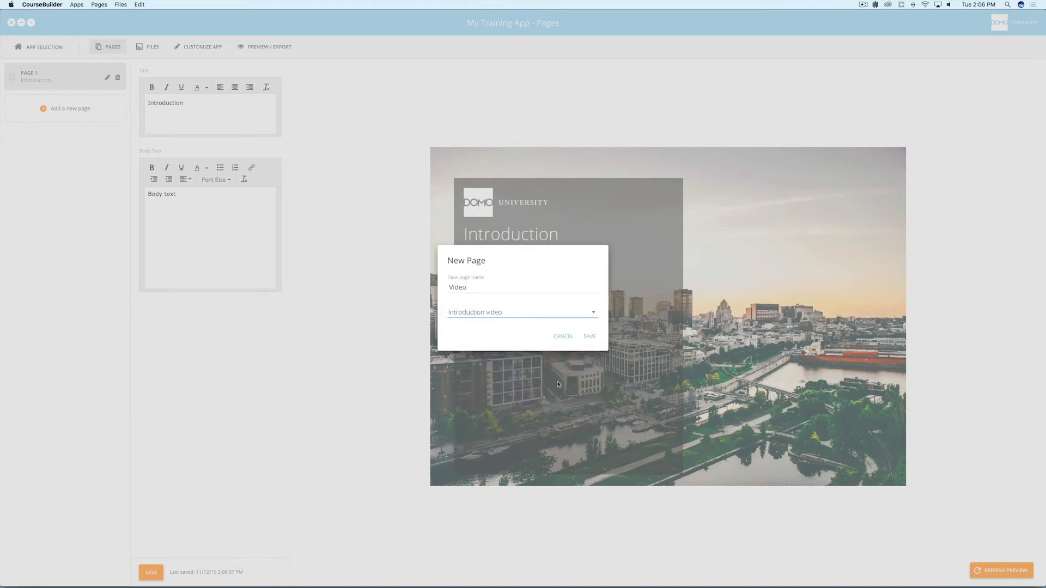
{"action": "left_click", "coordinate": [589, 336]}
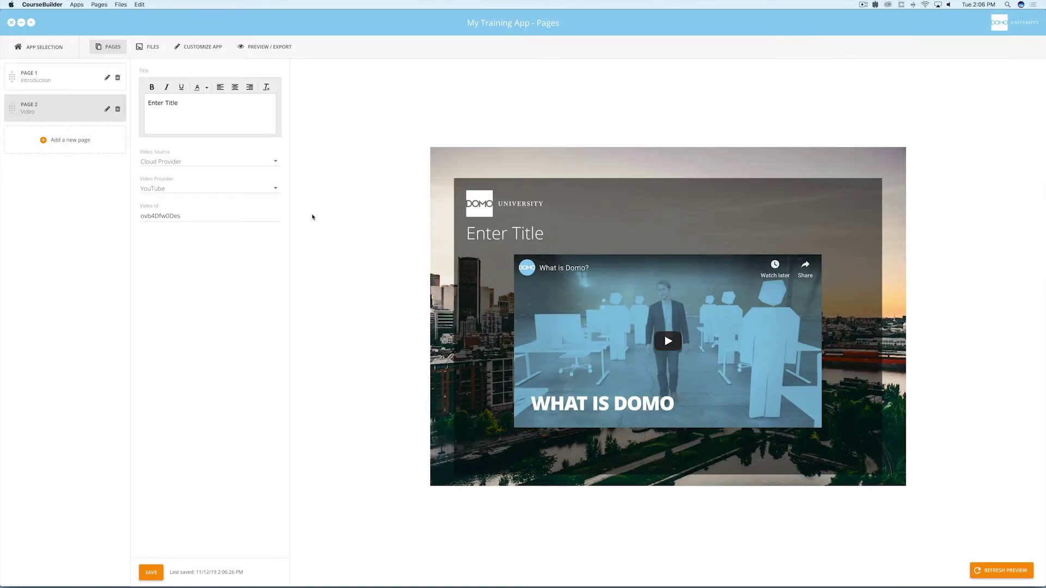
Keep Cloud Provider and YouTube as the video source, then play and pause the preview video.
{"action": "left_click", "coordinate": [276, 164]}
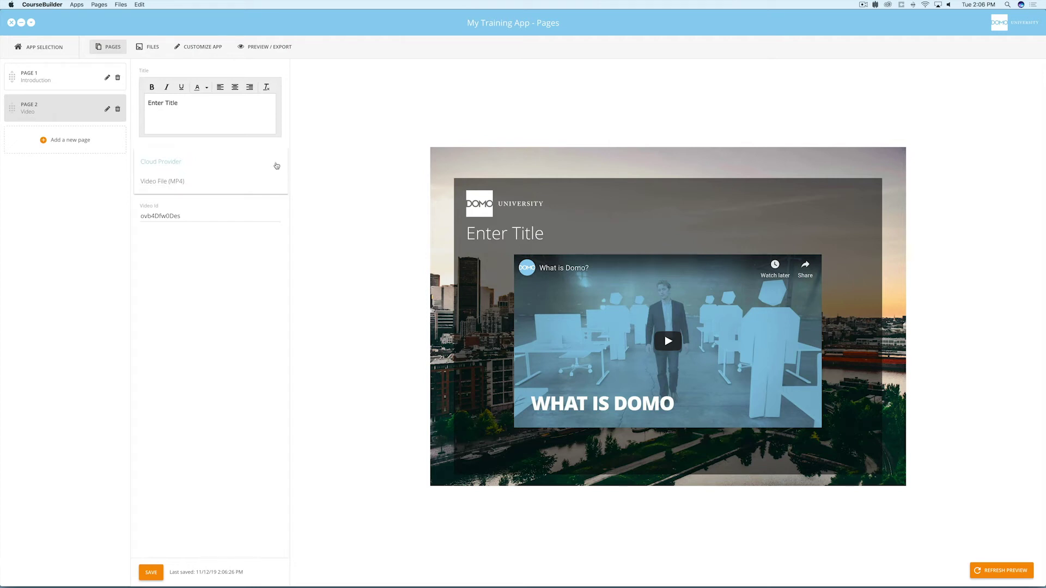
{"action": "left_click", "coordinate": [277, 165]}
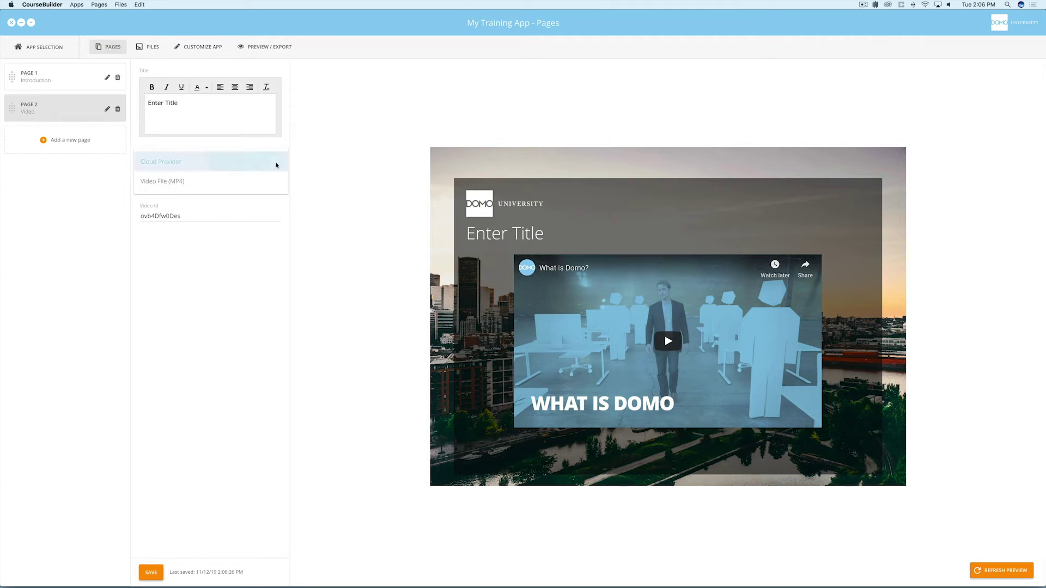
{"action": "left_click", "coordinate": [276, 191]}
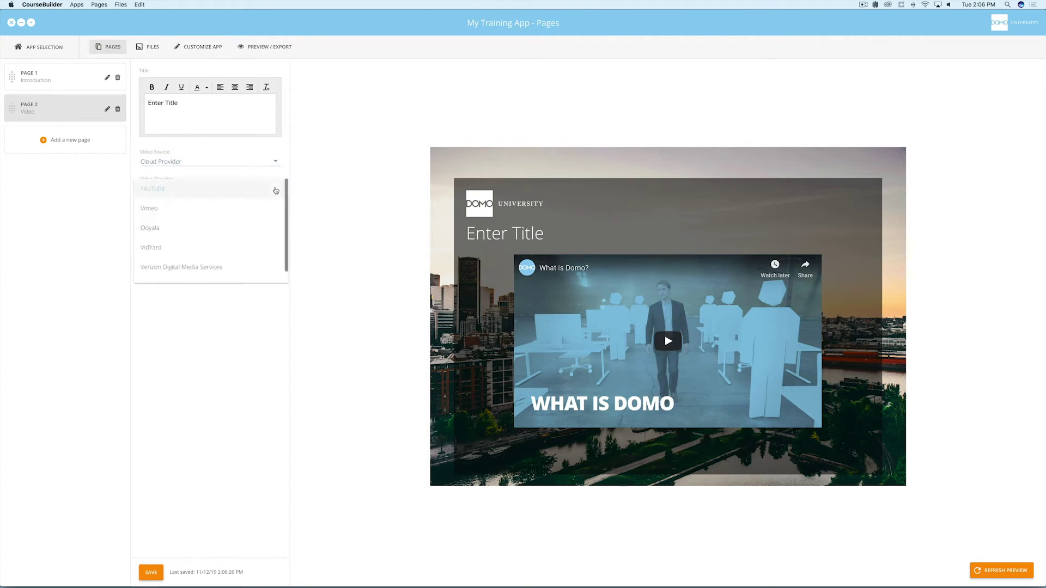
{"action": "left_click", "coordinate": [267, 189]}
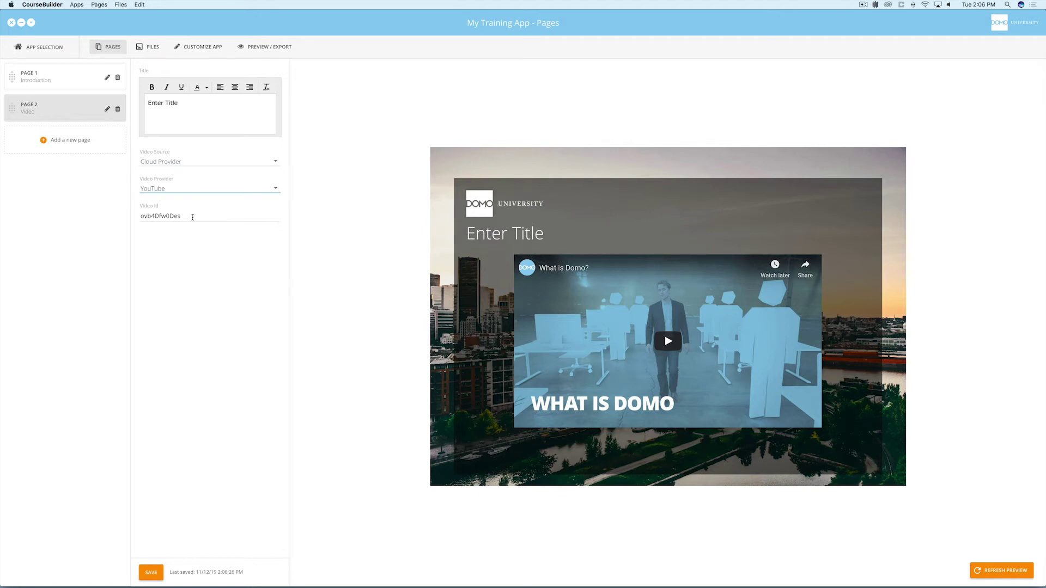
{"action": "left_click", "coordinate": [666, 343]}
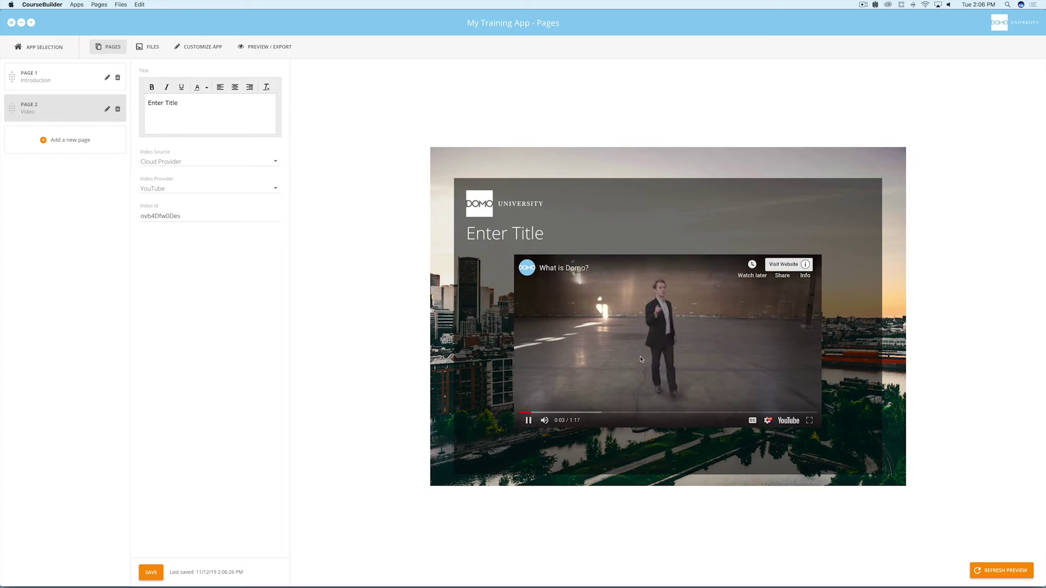
{"action": "left_click", "coordinate": [641, 359]}
Start a third page named 'Pinpoints' with the Pinpoints template.
{"action": "left_click", "coordinate": [94, 142]}
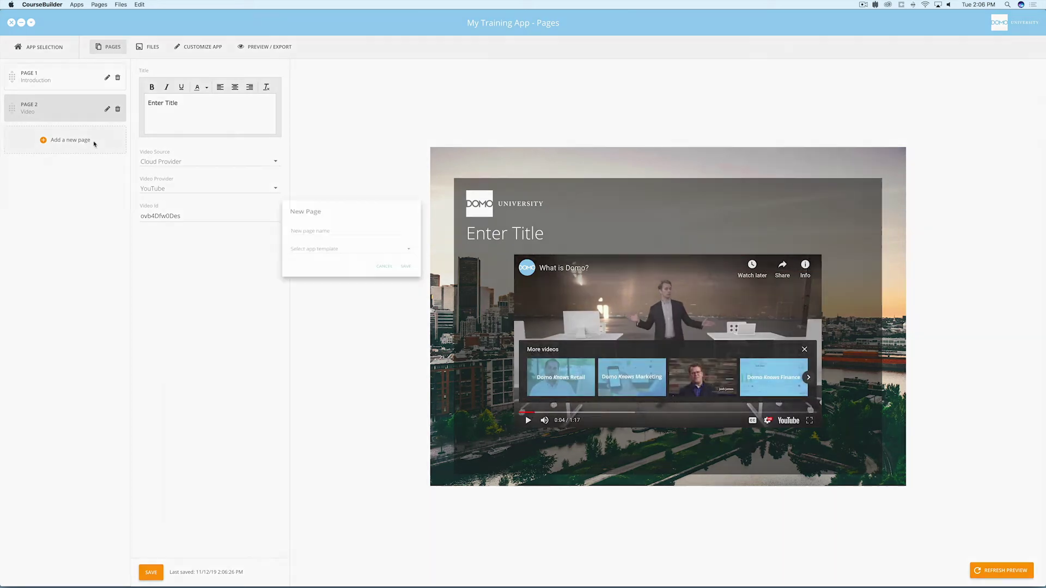
{"action": "type", "text": "Pinpoints"}
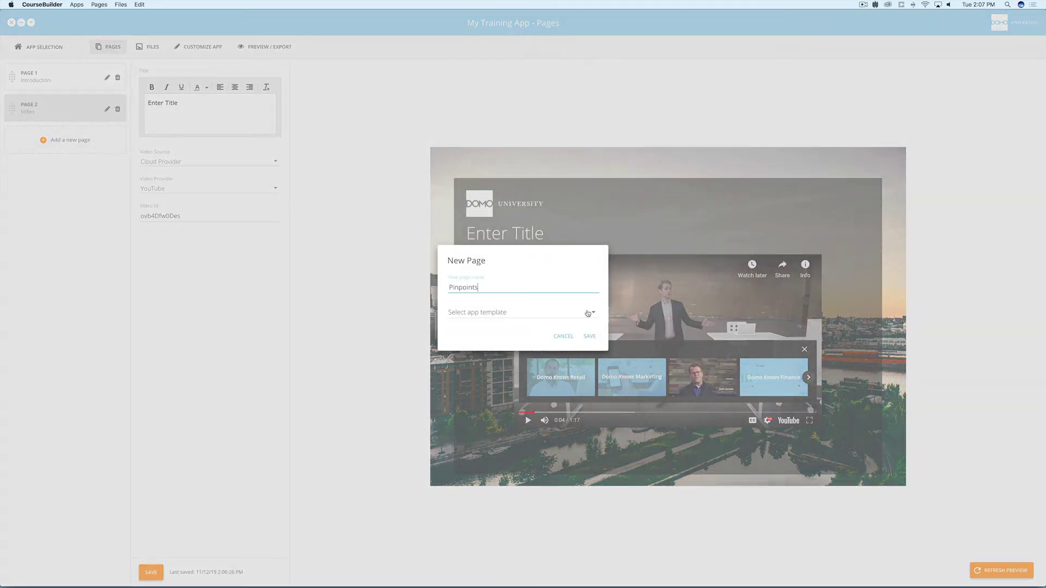
{"action": "left_click", "coordinate": [587, 314]}
{"action": "scroll", "coordinate": [594, 343], "scroll_direction": "down", "scroll_amount": 4}
{"action": "left_click", "coordinate": [562, 385]}
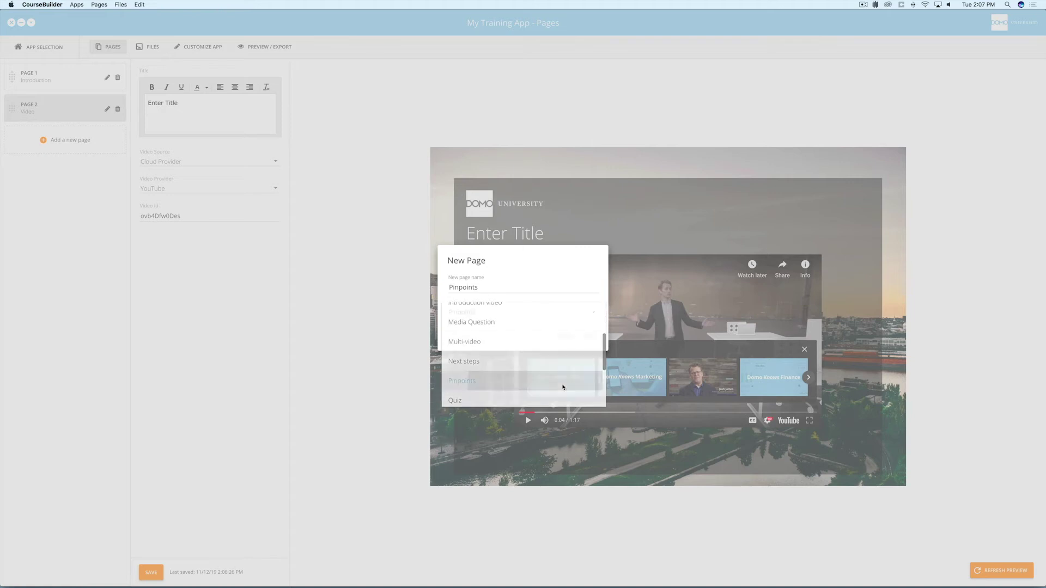
Create the Pinpoints page and import Mobile-Interface.png into the app's files.
{"action": "left_click", "coordinate": [588, 336]}
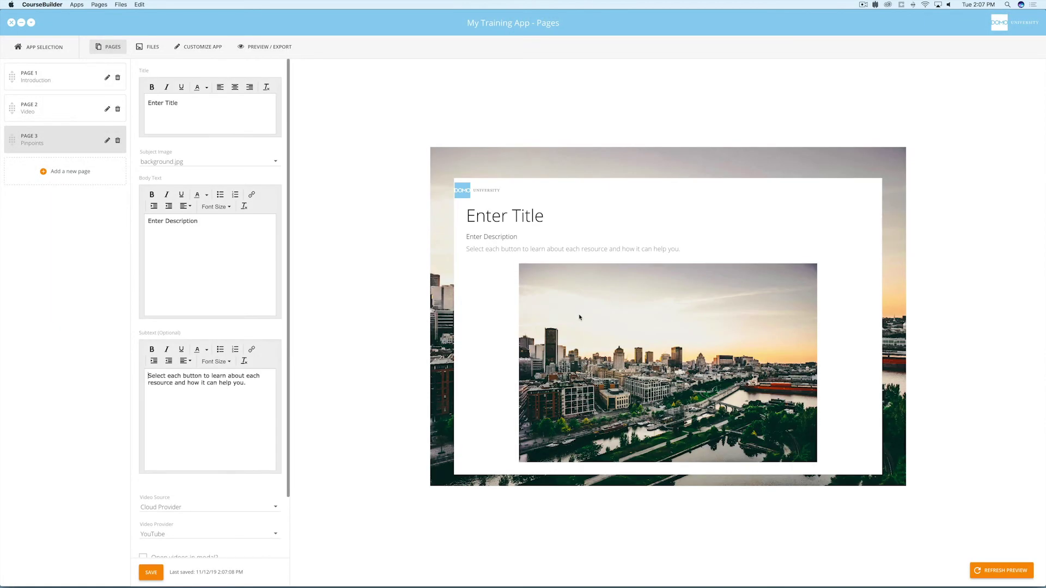
{"action": "left_click", "coordinate": [152, 47]}
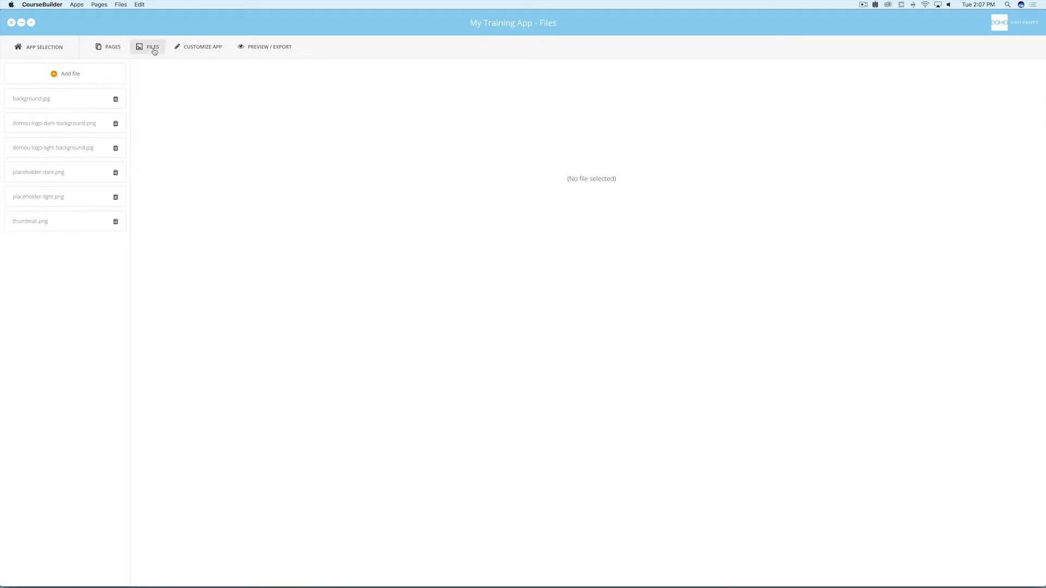
{"action": "left_click", "coordinate": [106, 76]}
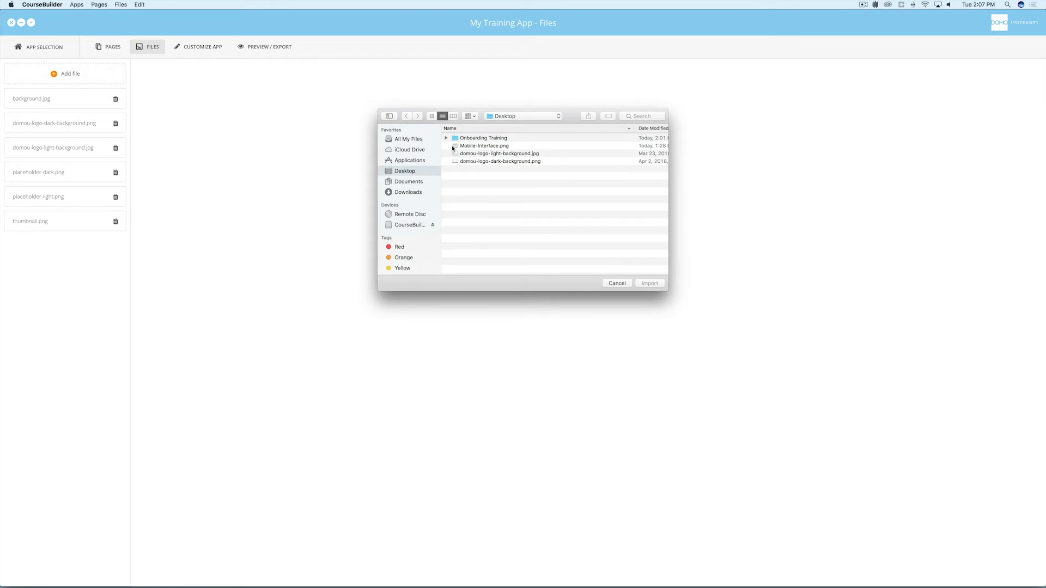
{"action": "left_click", "coordinate": [469, 146]}
{"action": "left_click", "coordinate": [651, 284]}
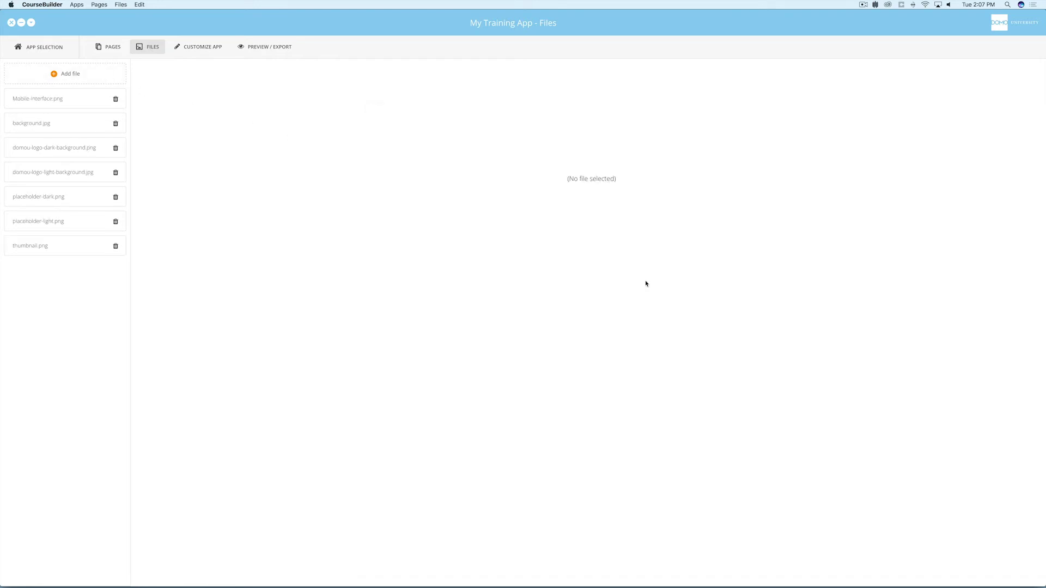
{"action": "left_click", "coordinate": [108, 47]}
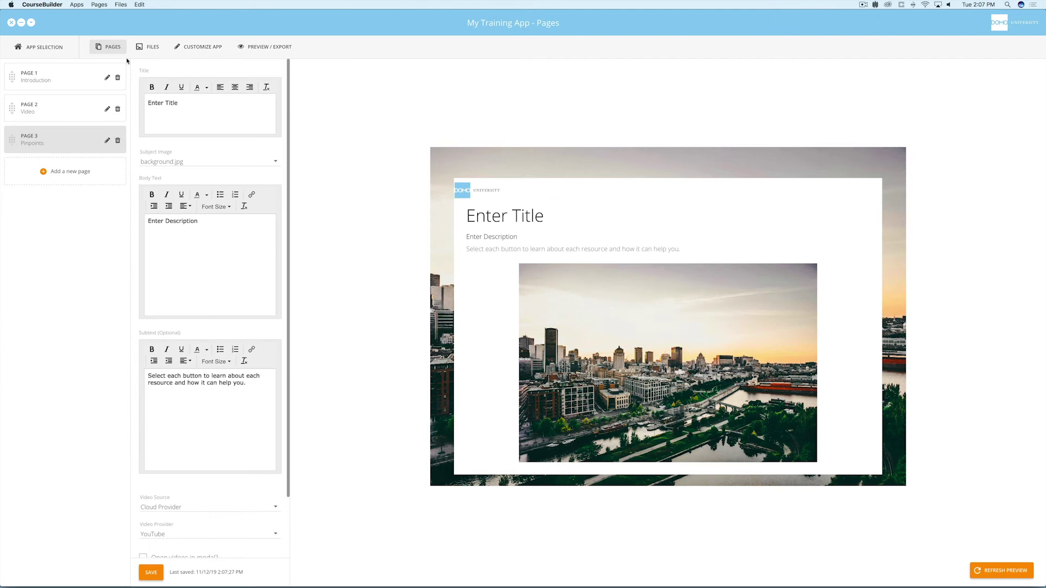
Use Mobile-Interface.png as the Pinpoints subject image and place three pins, one per phone.
{"action": "left_click", "coordinate": [267, 164]}
{"action": "left_click", "coordinate": [221, 141]}
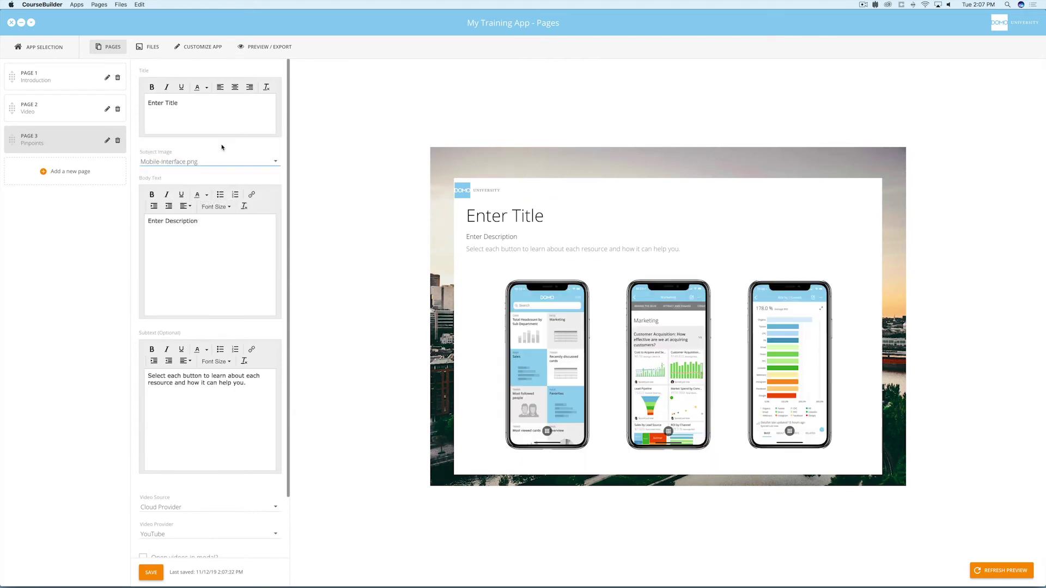
{"action": "left_click_drag", "start_coordinate": [289, 147], "coordinate": [298, 231]}
{"action": "left_click_drag", "start_coordinate": [267, 526], "coordinate": [586, 279]}
{"action": "left_click_drag", "start_coordinate": [269, 185], "coordinate": [708, 284]}
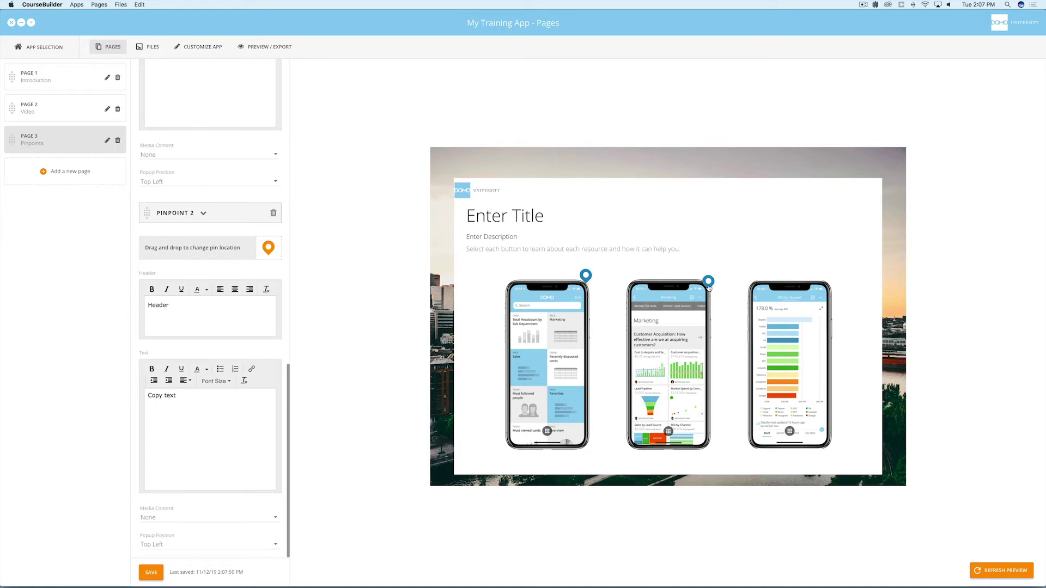
{"action": "left_click_drag", "start_coordinate": [269, 146], "coordinate": [841, 288]}
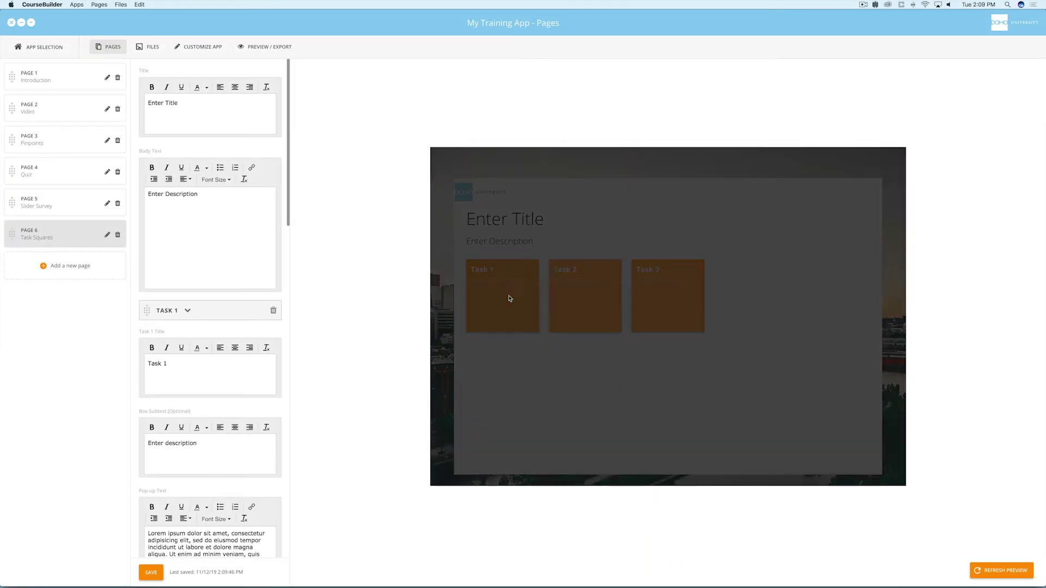
Close the Task 1 popup and open the Preview / Export screen.
{"action": "left_click", "coordinate": [871, 292]}
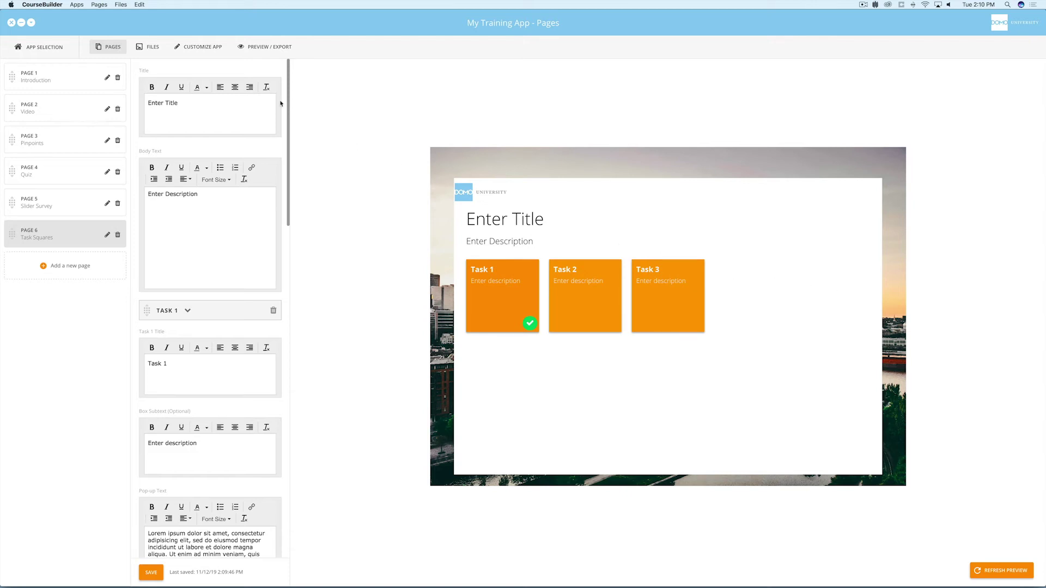
{"action": "left_click", "coordinate": [269, 47]}
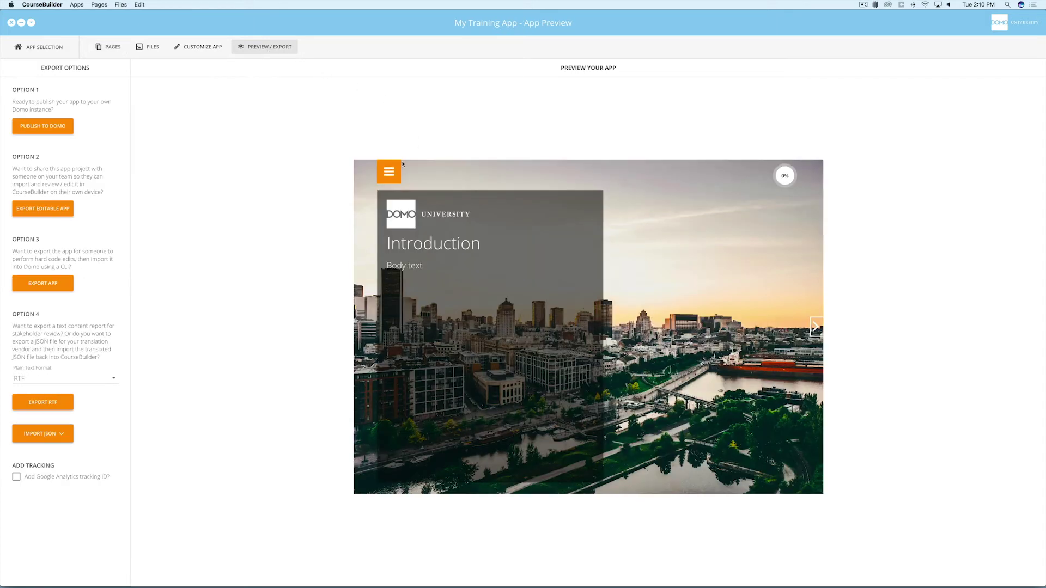
Page through the preview from Introduction to Tasks, then enable Google Analytics tracking.
{"action": "left_click", "coordinate": [391, 173]}
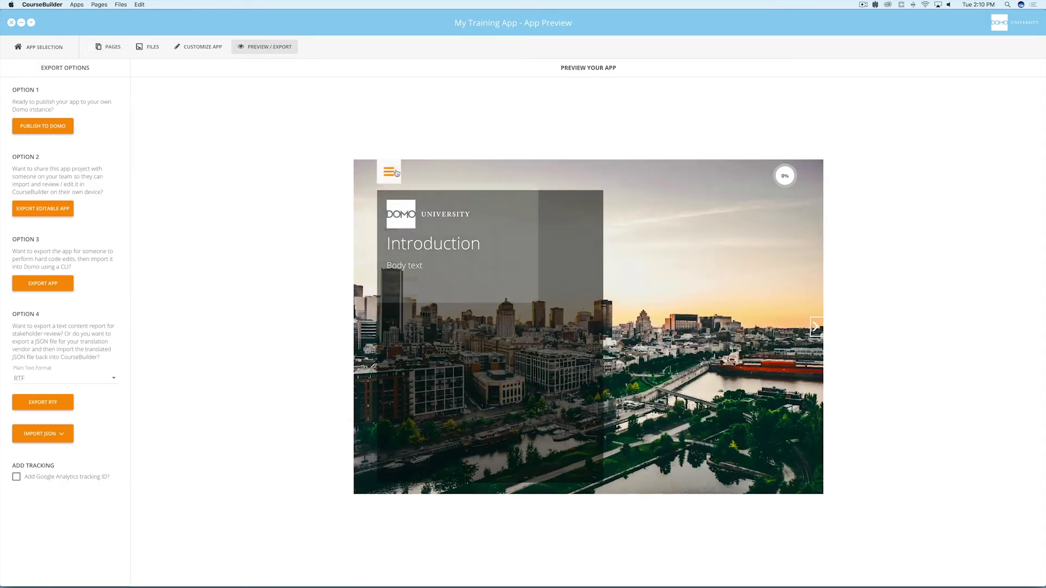
{"action": "left_click", "coordinate": [815, 327]}
{"action": "left_click", "coordinate": [816, 327]}
{"action": "left_click", "coordinate": [816, 327]}
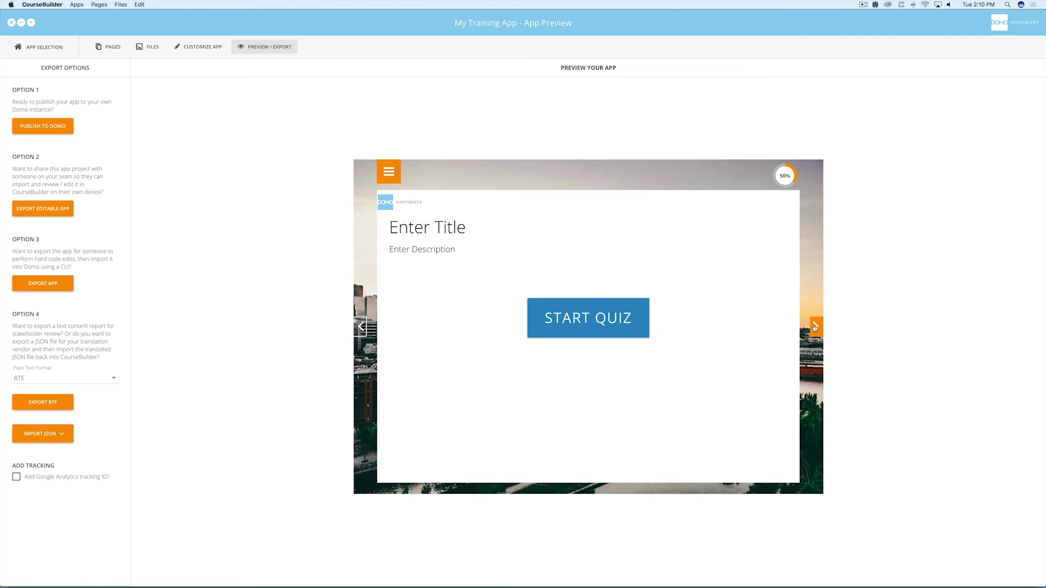
{"action": "left_click", "coordinate": [815, 327]}
{"action": "left_click", "coordinate": [815, 327]}
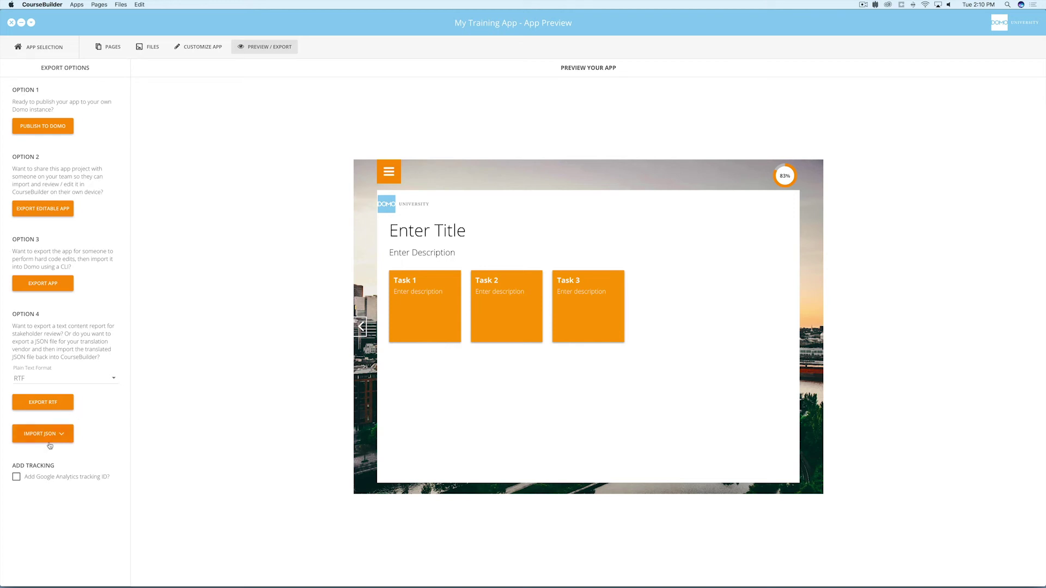
{"action": "left_click", "coordinate": [17, 476]}
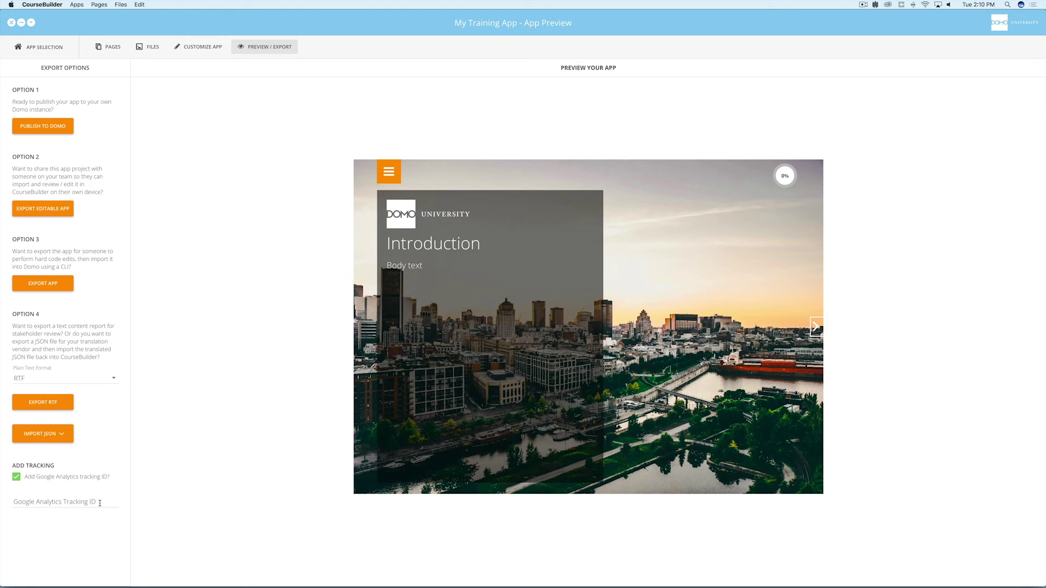
Publish to the 'training' Domo domain, signing in with the account e-mail and password.
{"action": "left_click", "coordinate": [58, 123]}
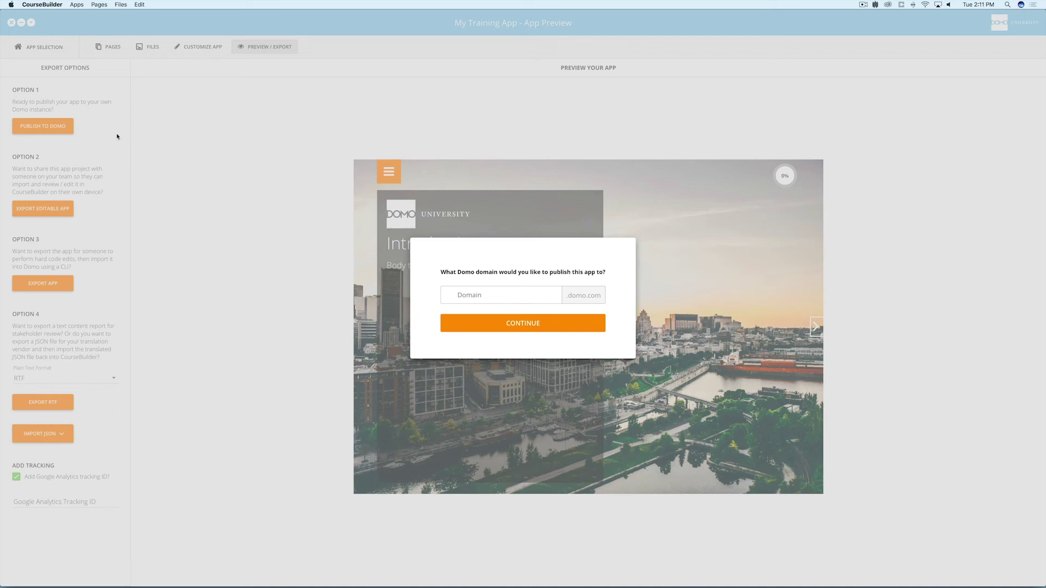
{"action": "left_click", "coordinate": [471, 295]}
{"action": "type", "text": "training"}
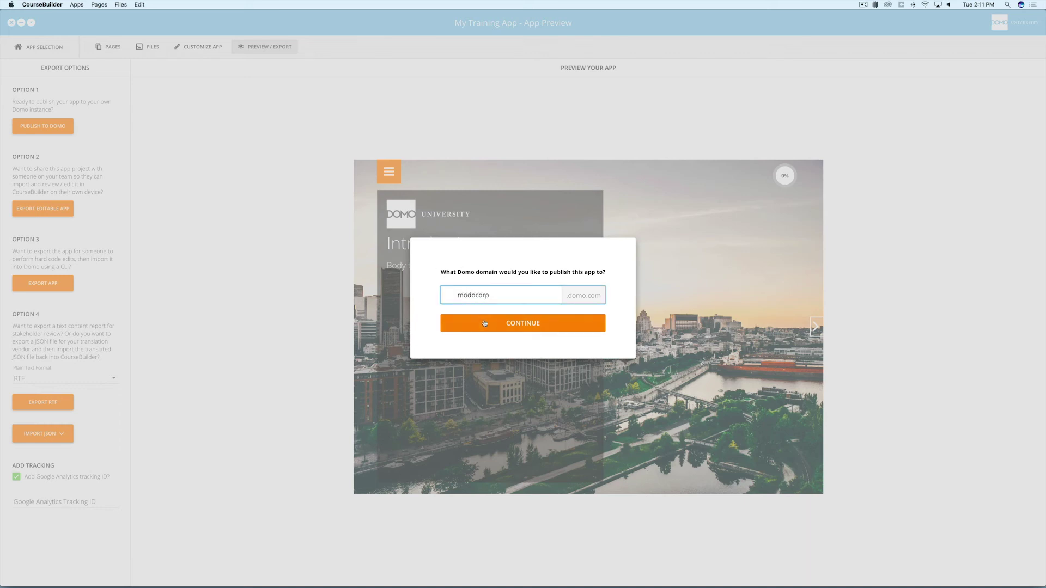
{"action": "left_click", "coordinate": [485, 323]}
{"action": "key", "text": "Tab"}
{"action": "type", "text": "••••••••••••••••••••••••••"}
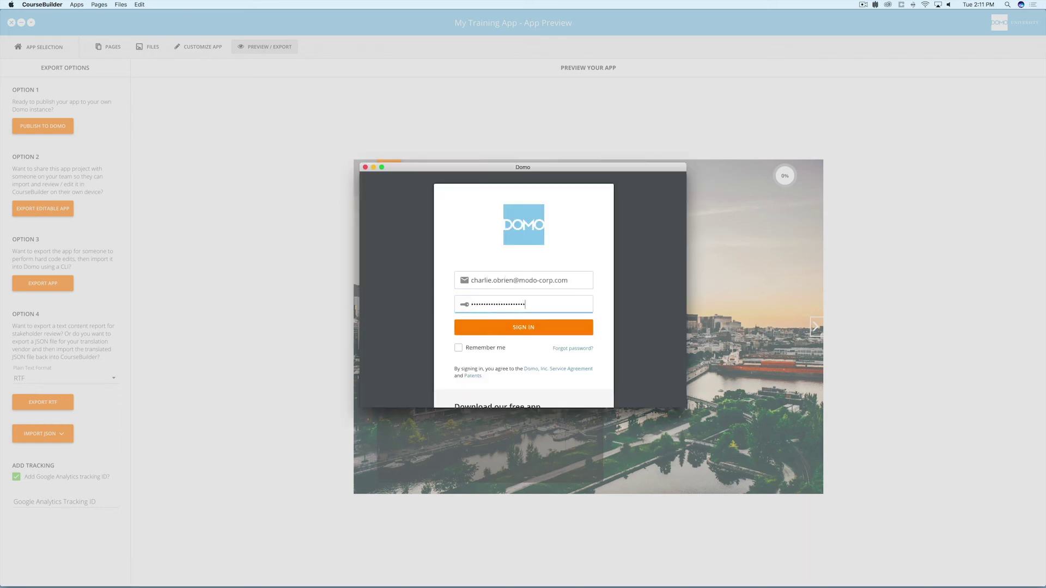
{"action": "left_click", "coordinate": [511, 329]}
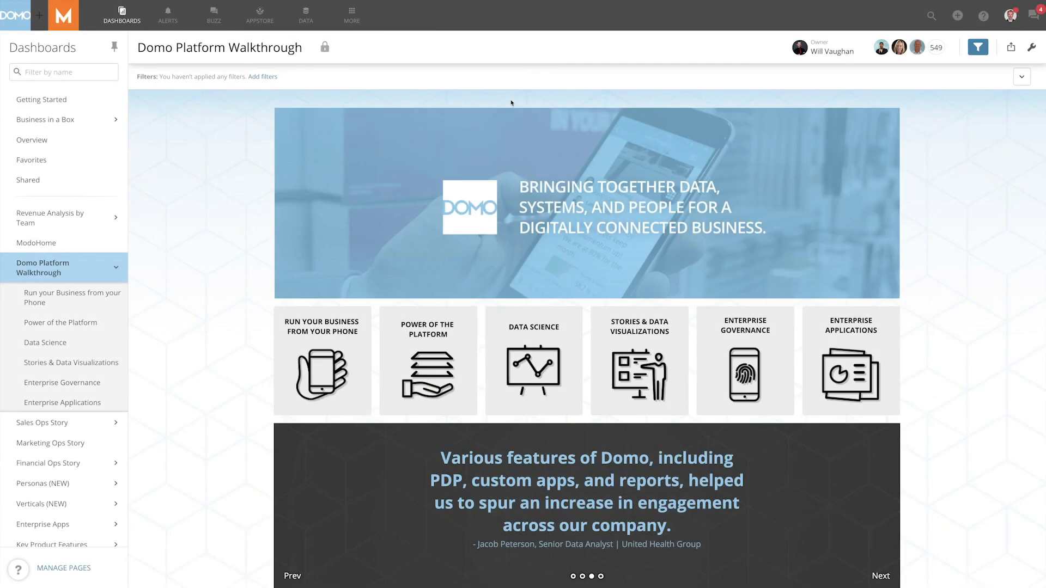
Create a 'My Training App' card from the Asset Library design, save it, and share it.
{"action": "left_click", "coordinate": [351, 23]}
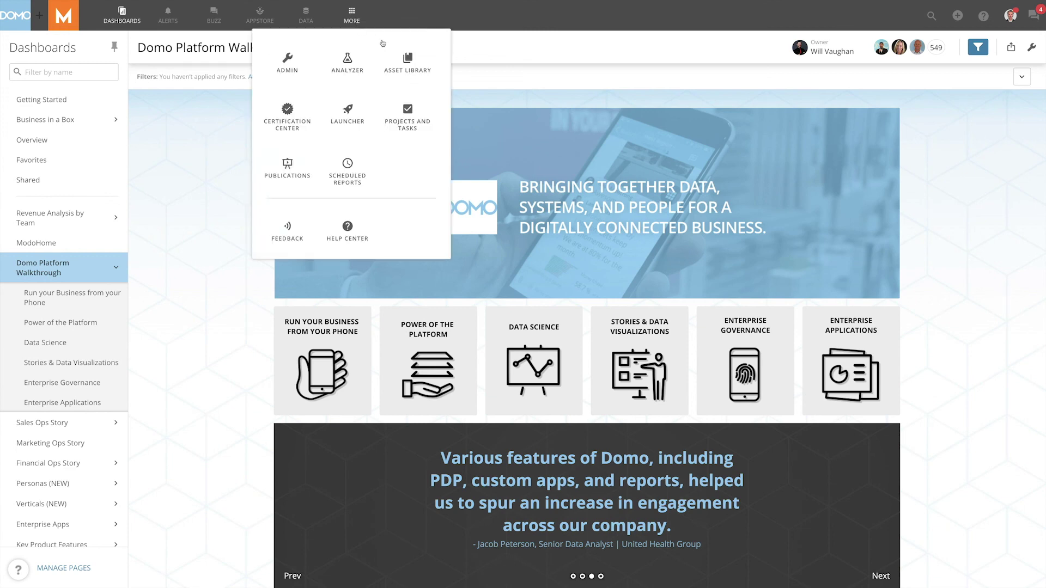
{"action": "left_click", "coordinate": [406, 63]}
{"action": "left_click", "coordinate": [297, 113]}
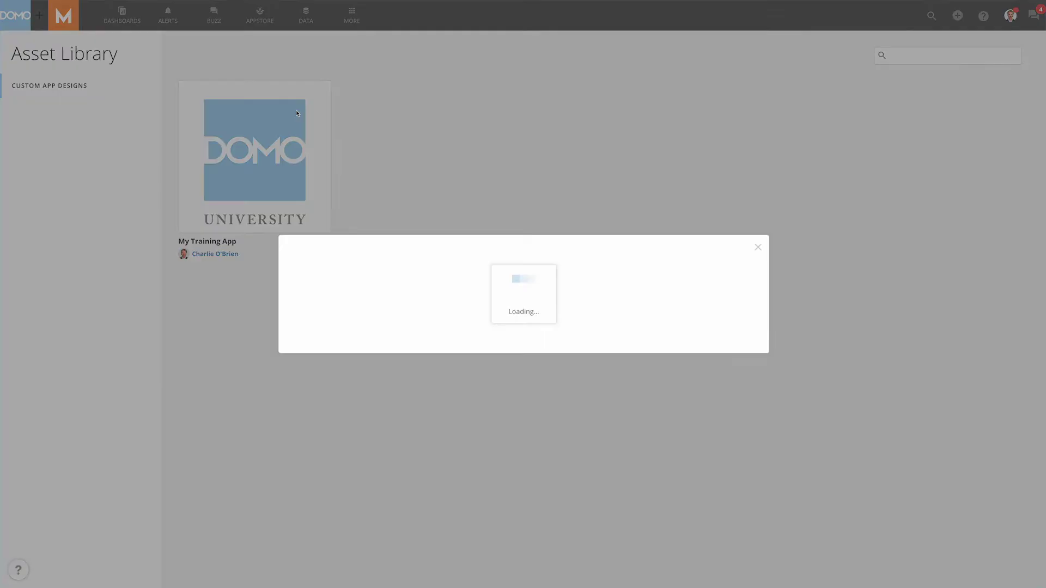
{"action": "left_click", "coordinate": [731, 223]}
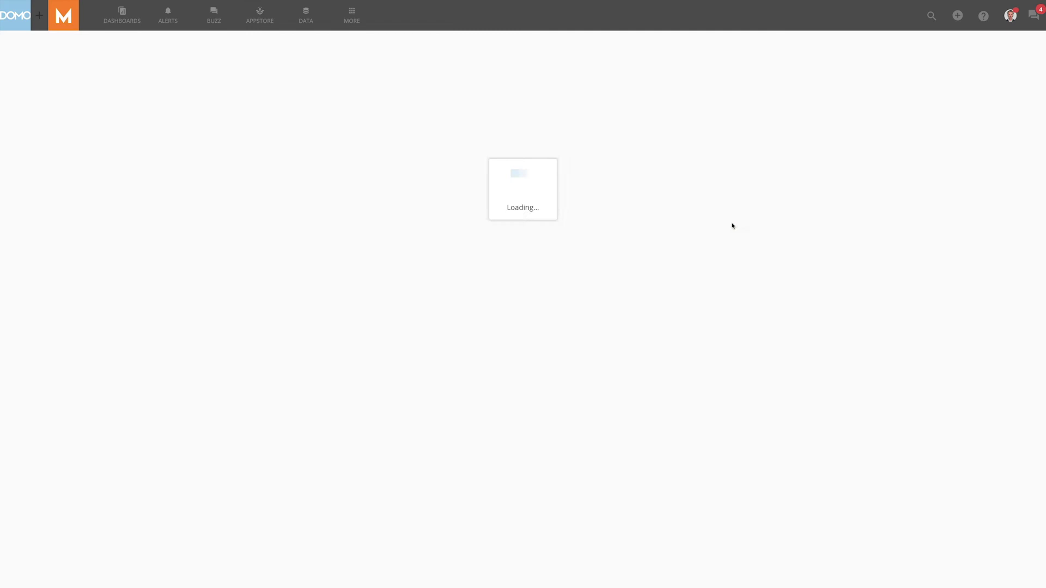
{"action": "key", "text": "Tab"}
{"action": "type", "text": "My Training"}
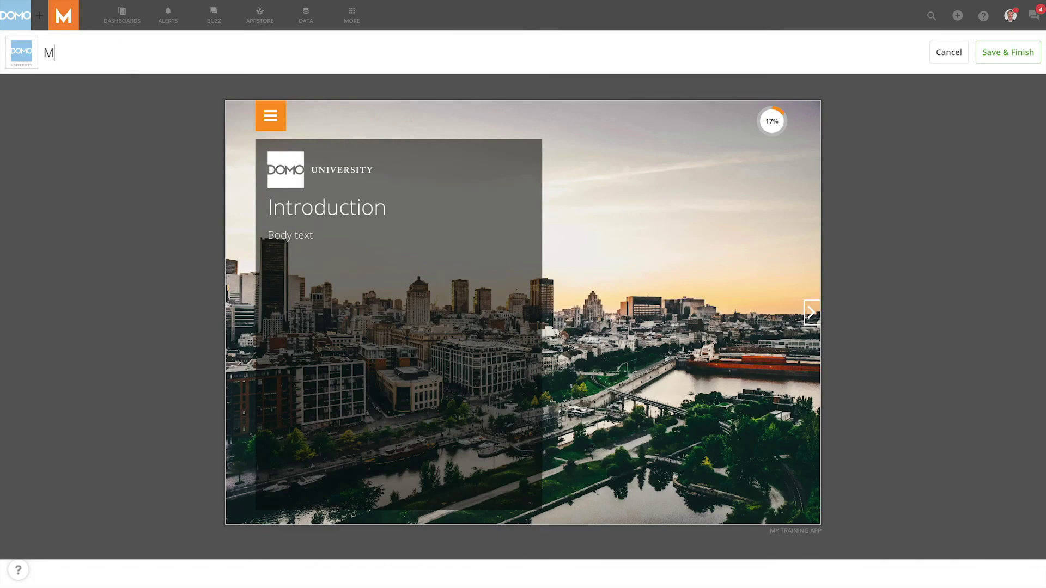
{"action": "type", "text": " App"}
{"action": "left_click", "coordinate": [1007, 54]}
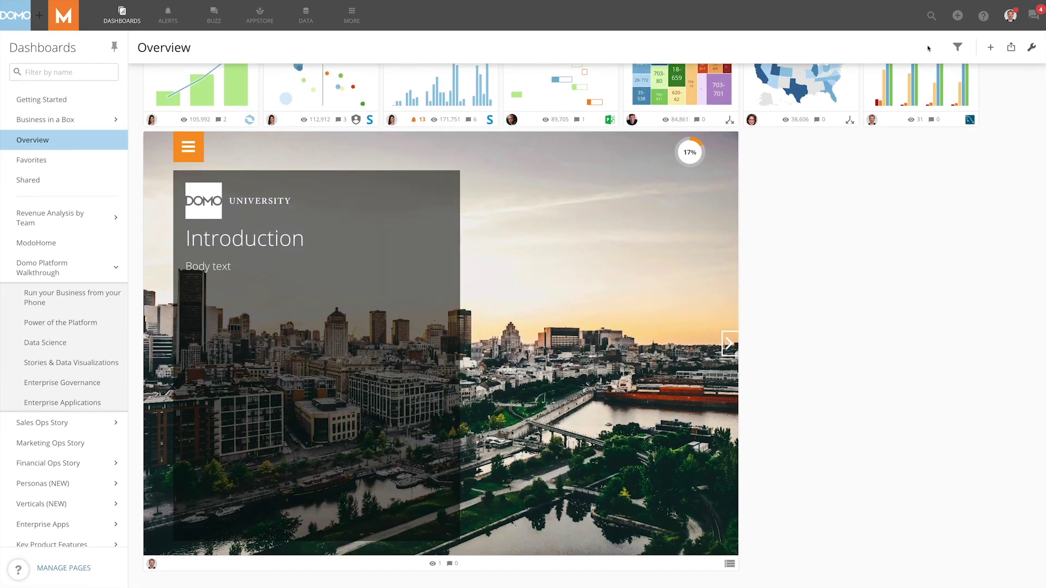
{"action": "left_click", "coordinate": [727, 140]}
{"action": "left_click", "coordinate": [752, 198]}
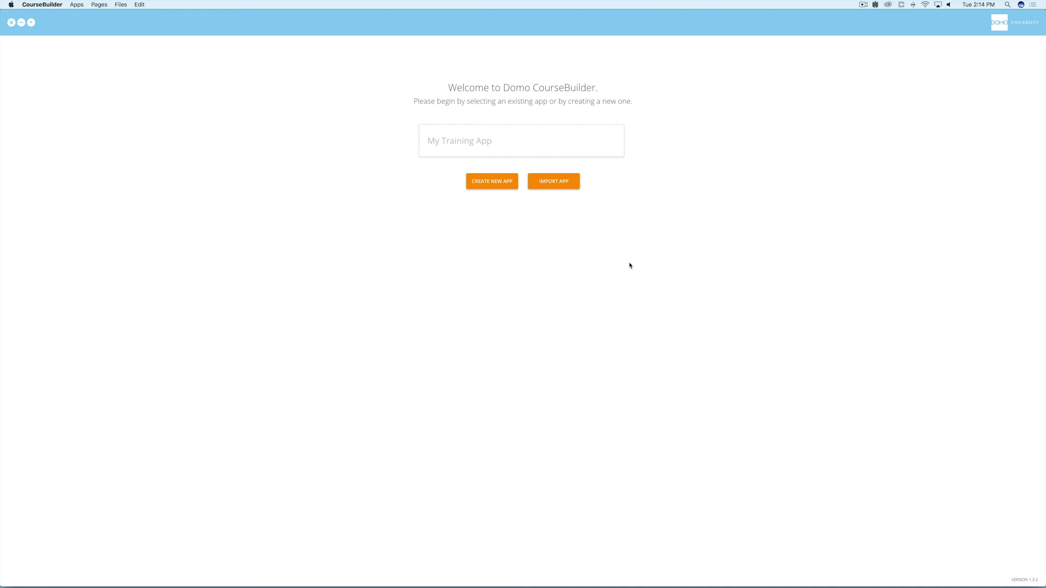
Import the Onboarding Training app from its Desktop folder into the CourseBuilder app list.
{"action": "left_click", "coordinate": [564, 186]}
{"action": "left_click", "coordinate": [502, 138]}
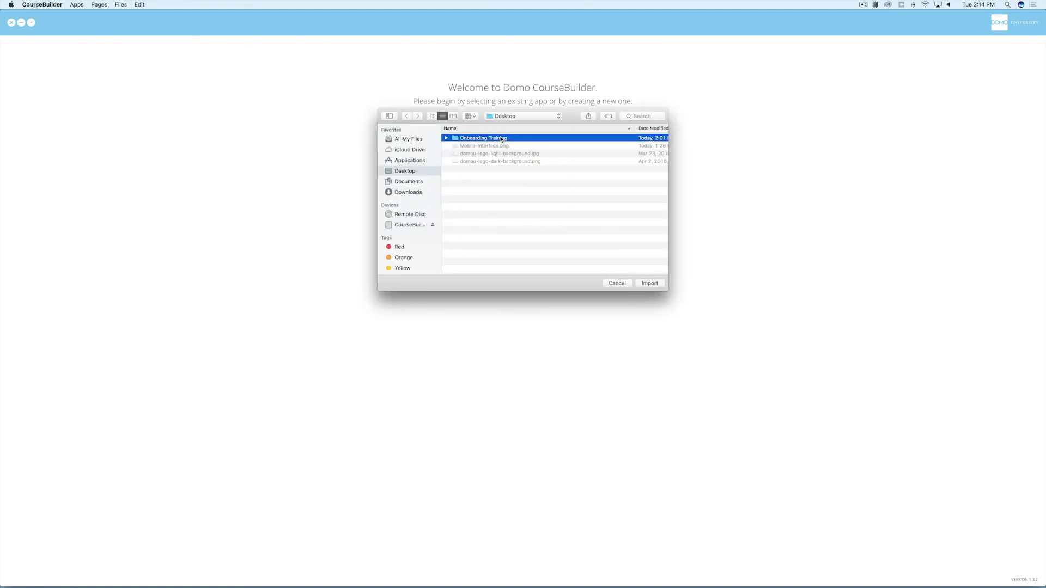
{"action": "left_click", "coordinate": [650, 283]}
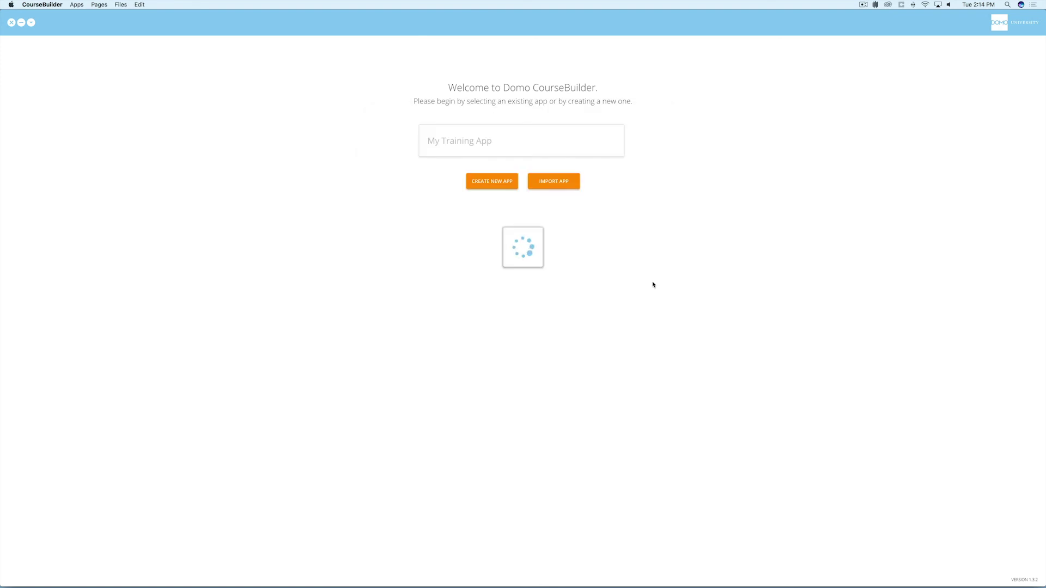
{"action": "mouse_move", "coordinate": [558, 185]}
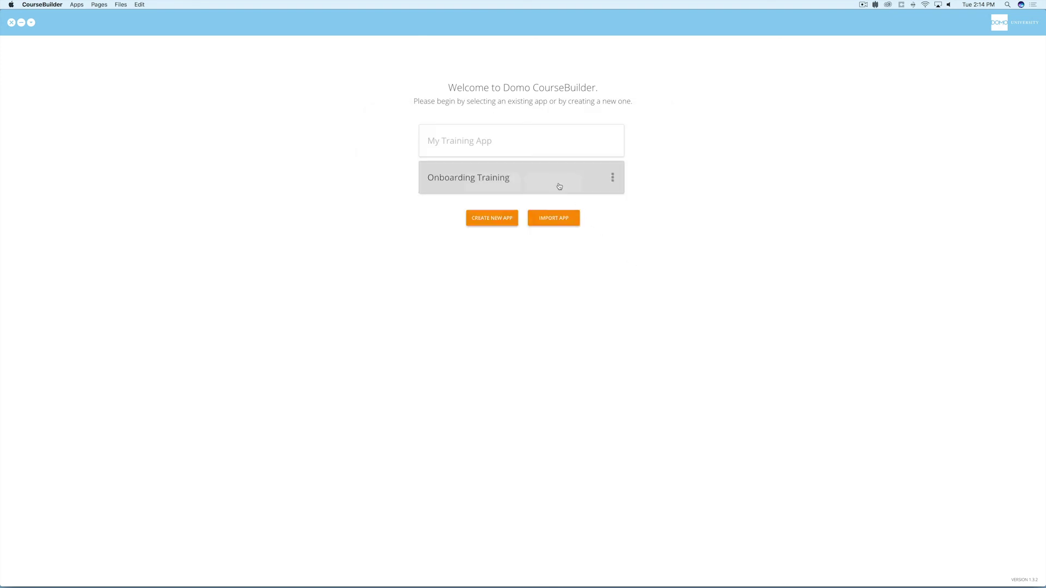